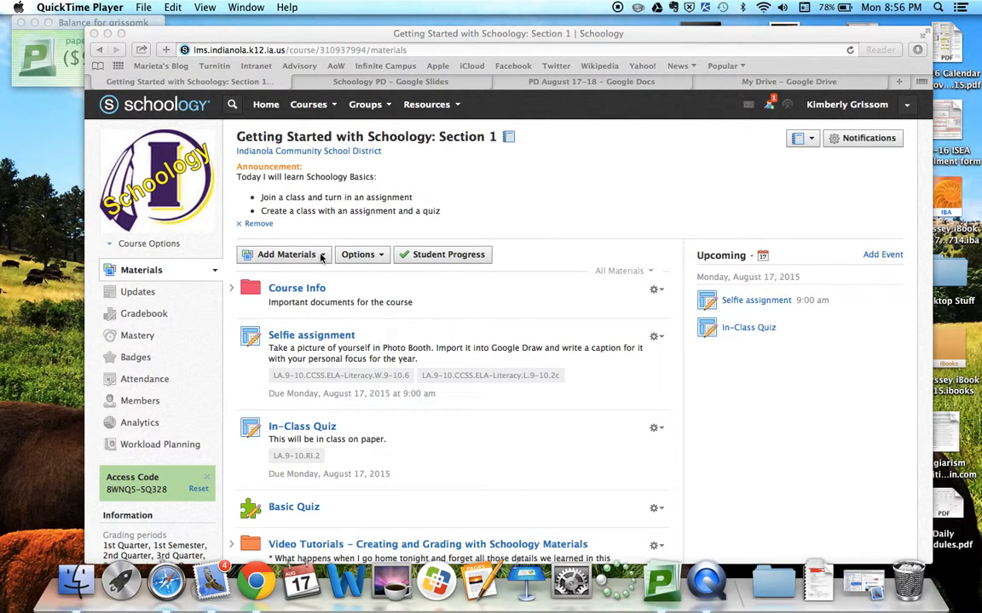
Start a new page in the course materials and title it "Schoology PD Slides".
left_click(321, 257)
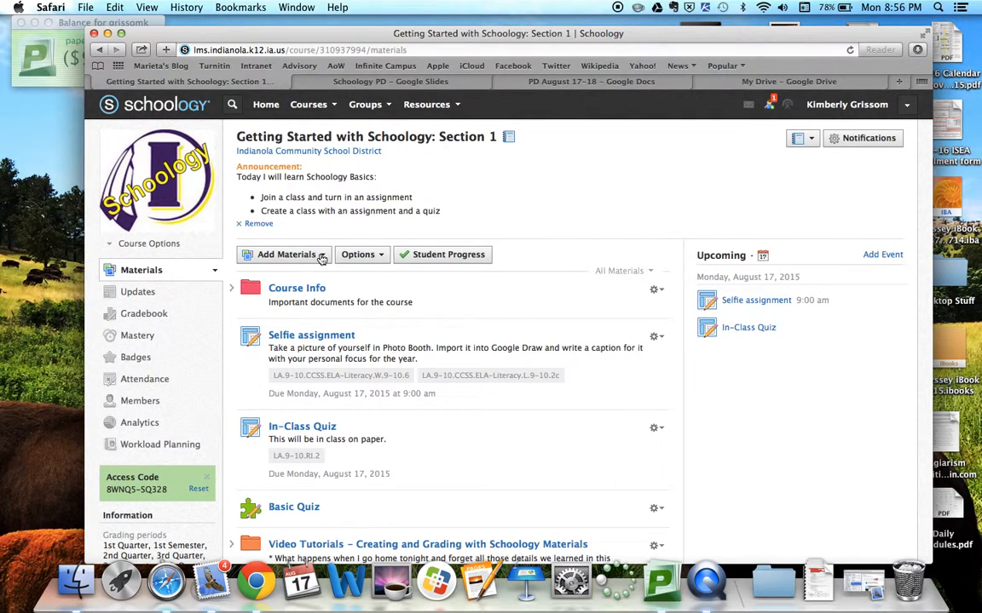
left_click(322, 258)
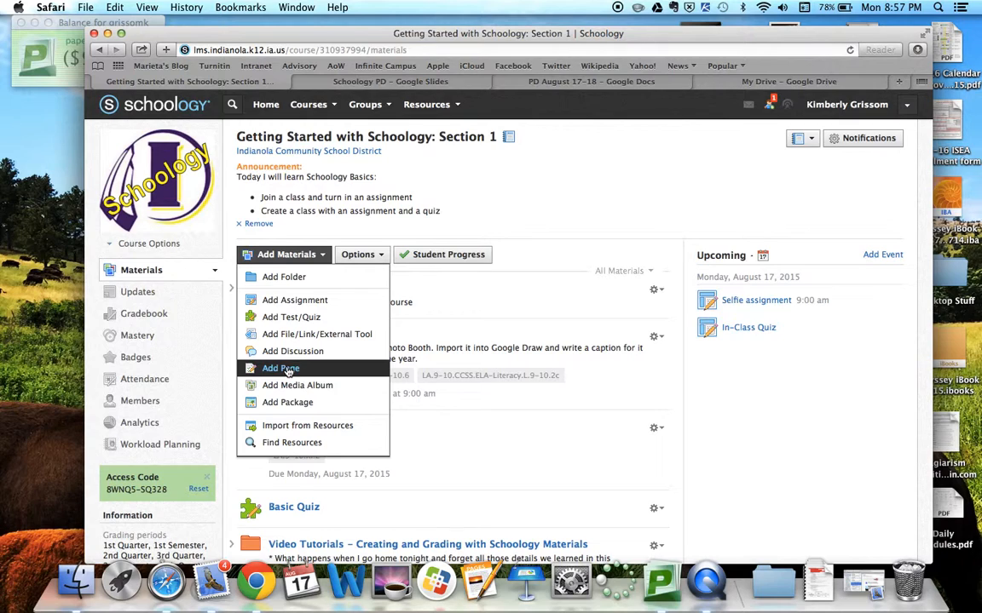
left_click(287, 370)
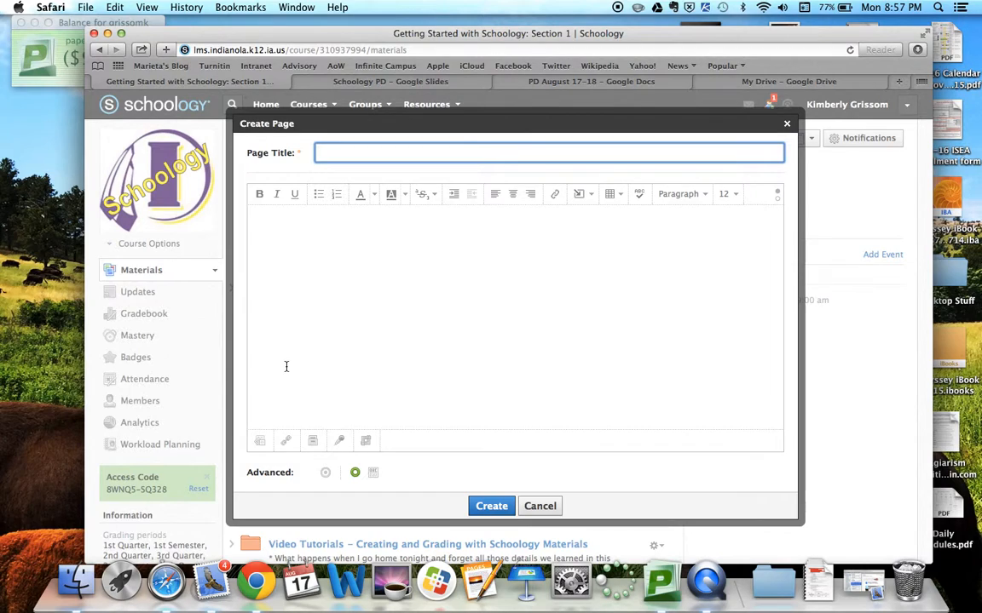
type("Schoology PD Slides")
Begin the page body with "These are the slides that we used for Schoology Basics on August 17-18. Links to the videos are included in the".
left_click(304, 219)
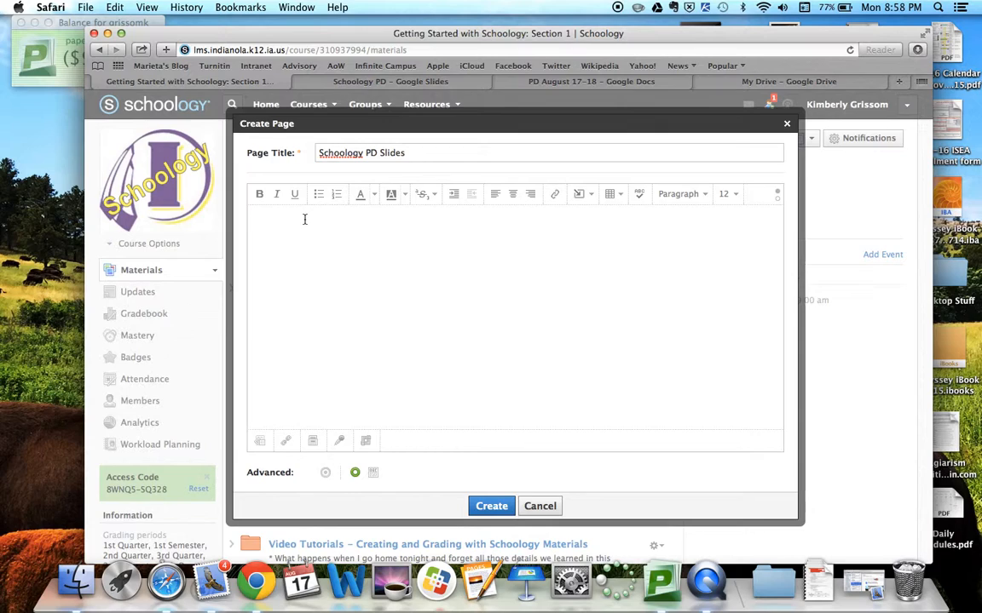
type("These are the slides that we")
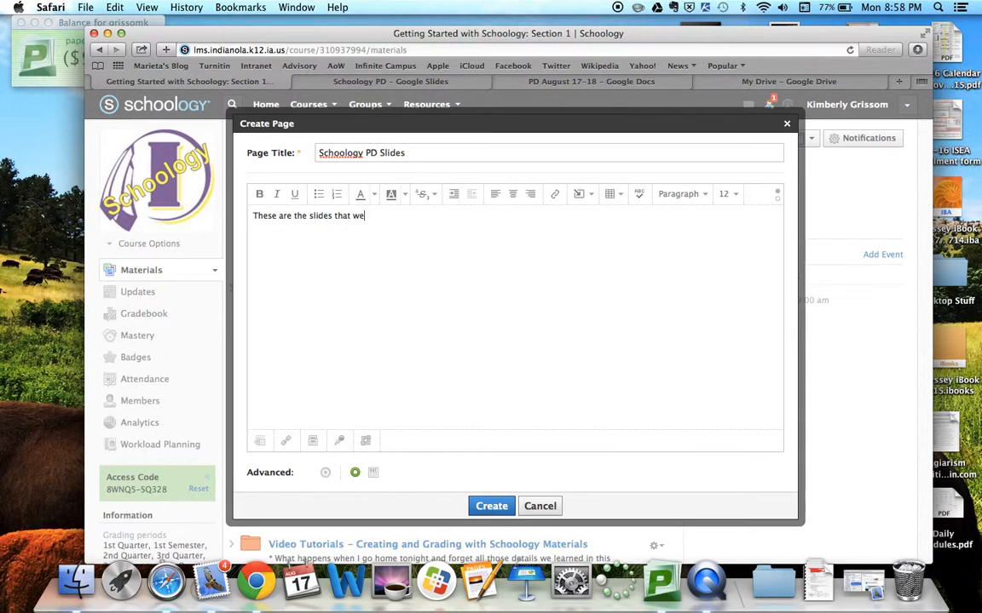
type(" used for Schoology Basics on S")
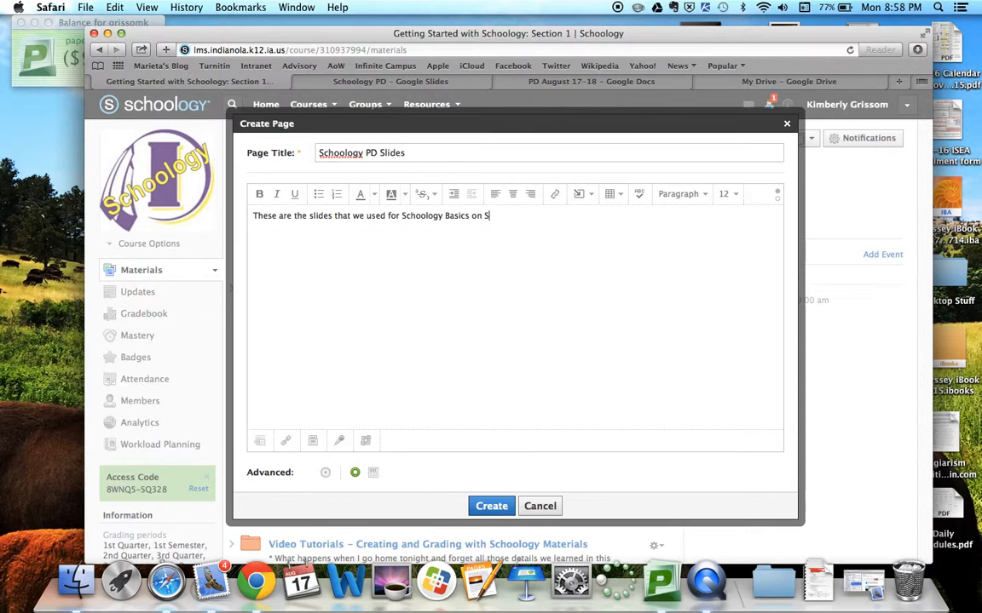
key("BackSpace")
type("August 17-18.  Links to the ")
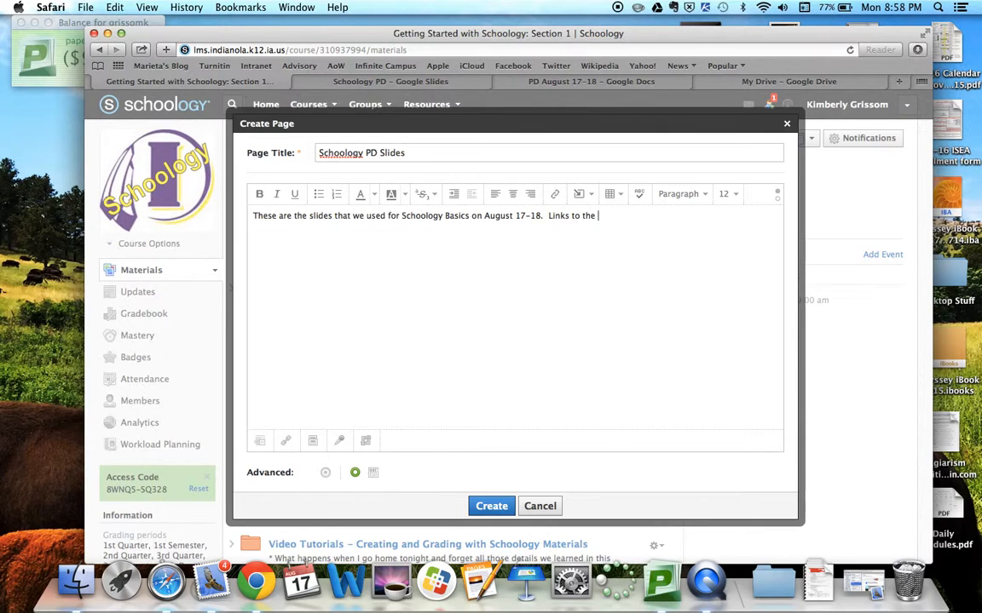
type("videos are included in the ")
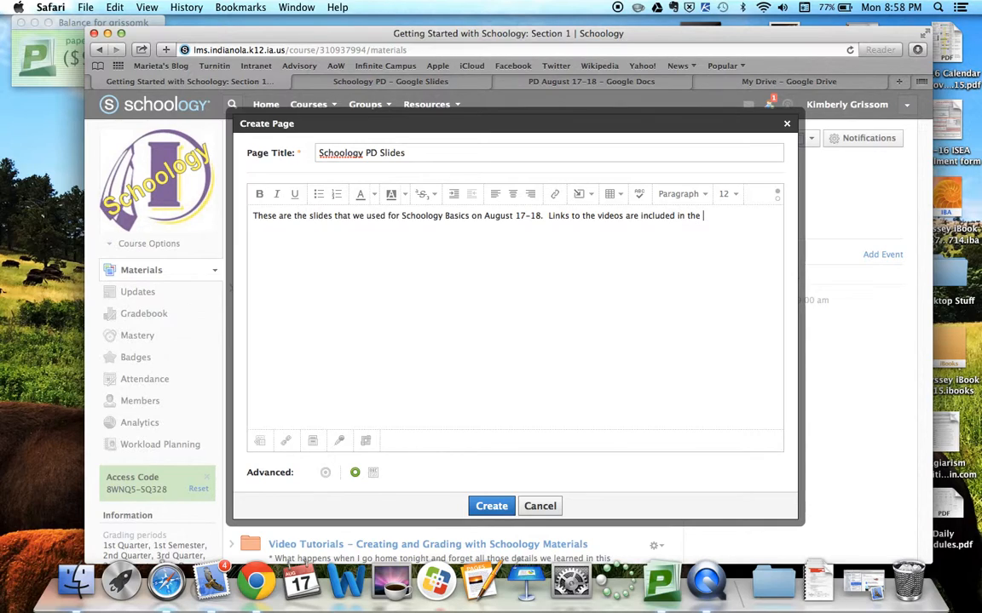
Finish the body text with "slides. Hopefully, this will be helpful to you at a later date." and start a new line.
type("slides.  Hopefully, this will be help")
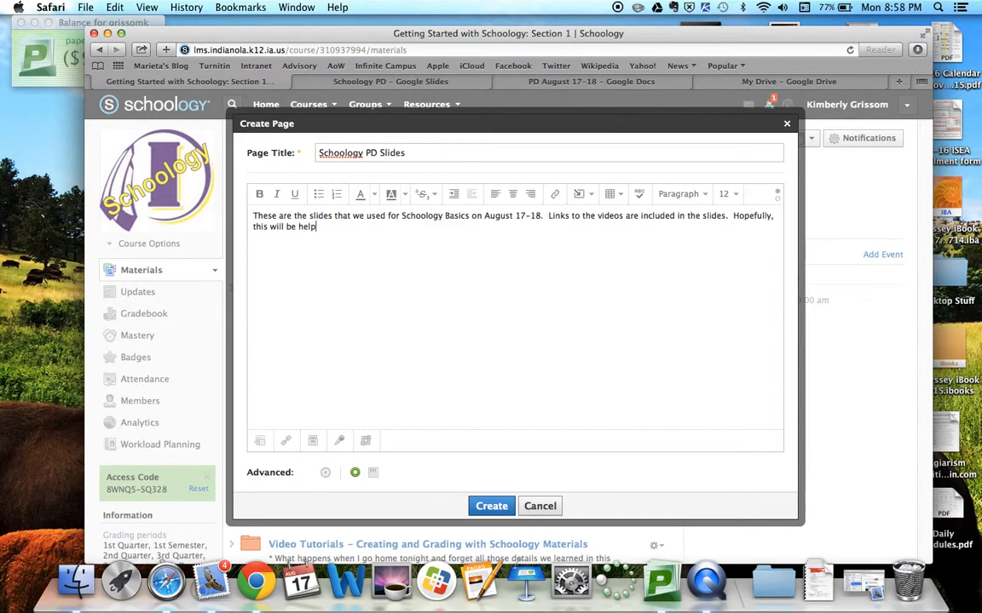
type("ful to you at a later day")
key("BackSpace")
type("e")
key("BackSpace")
type("te.")
key("Return")
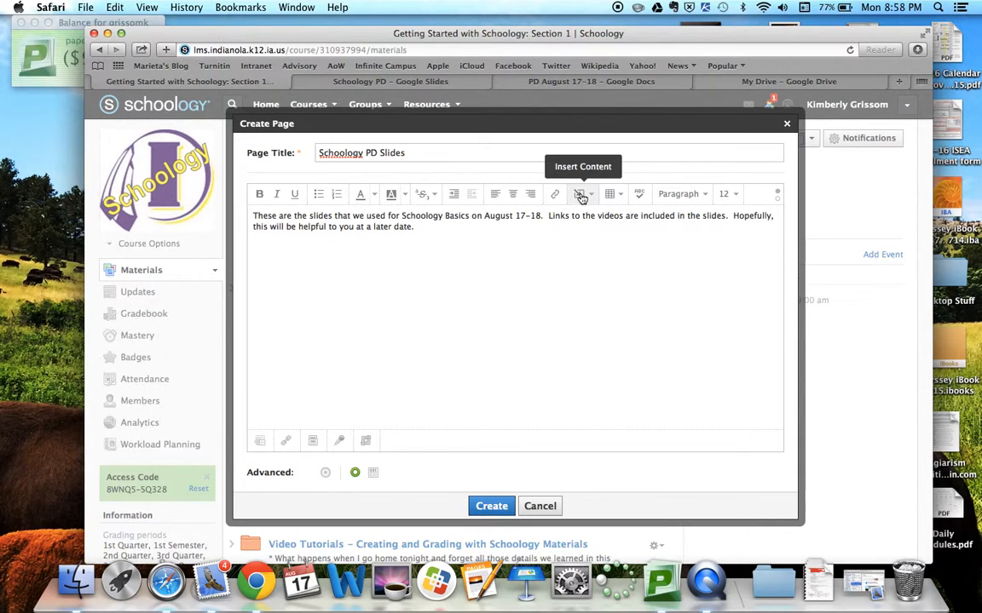
Import the Schoology PD presentation from Google Drive into the page body as an embed, accepting the non-secure form submission.
left_click(591, 195)
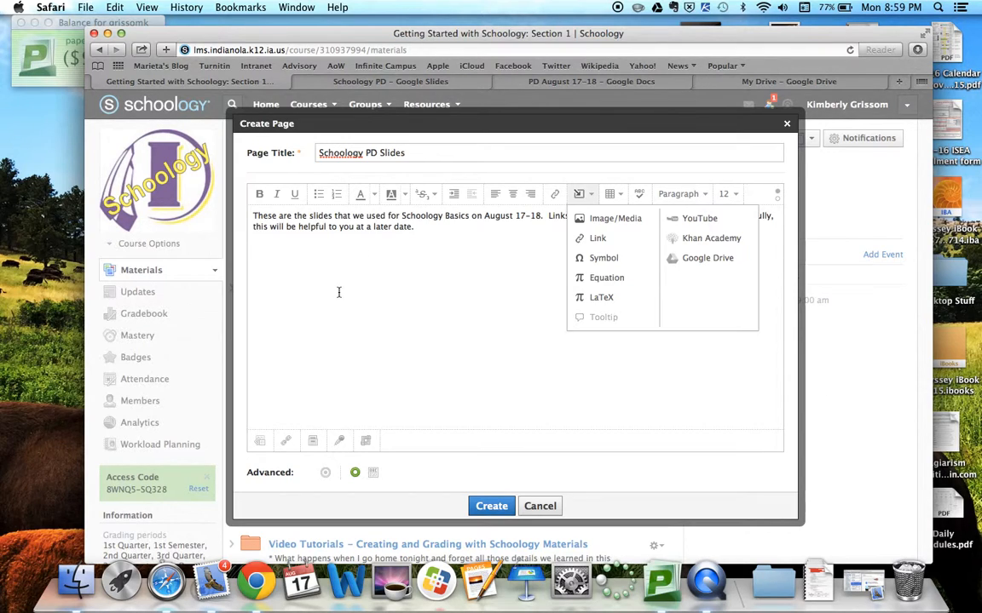
left_click(694, 258)
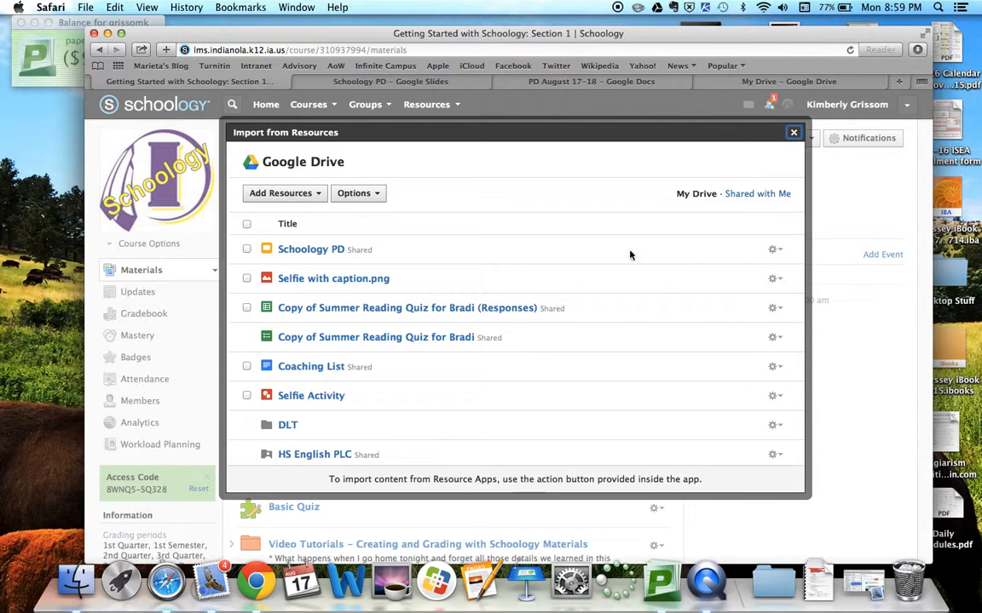
left_click(246, 249)
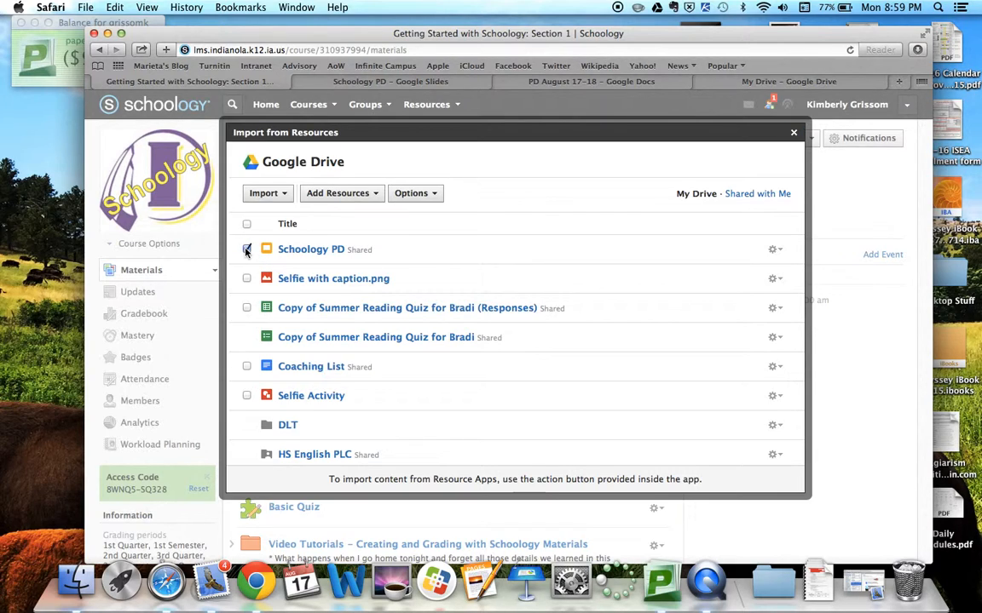
left_click(284, 194)
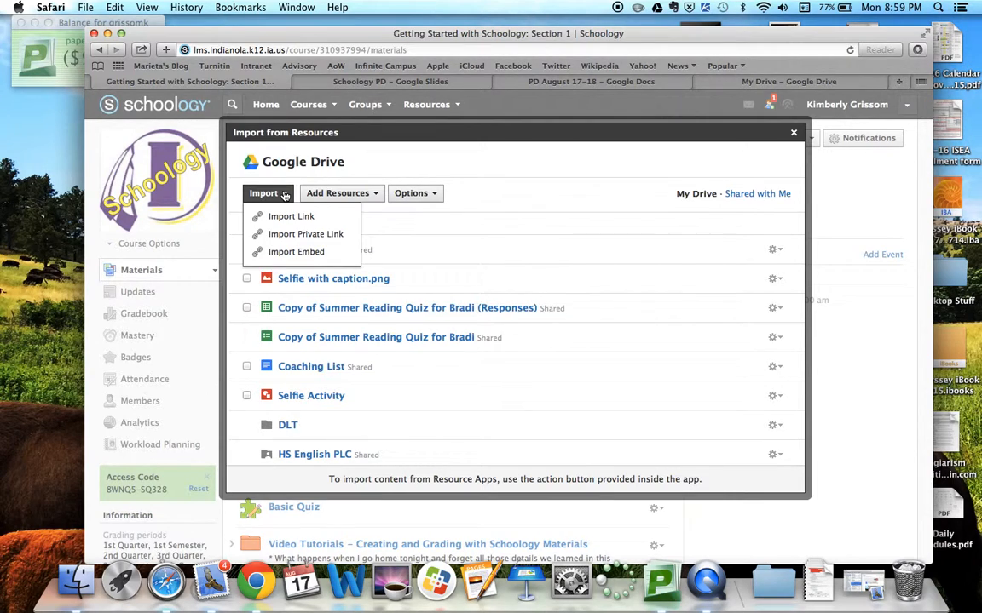
left_click(303, 253)
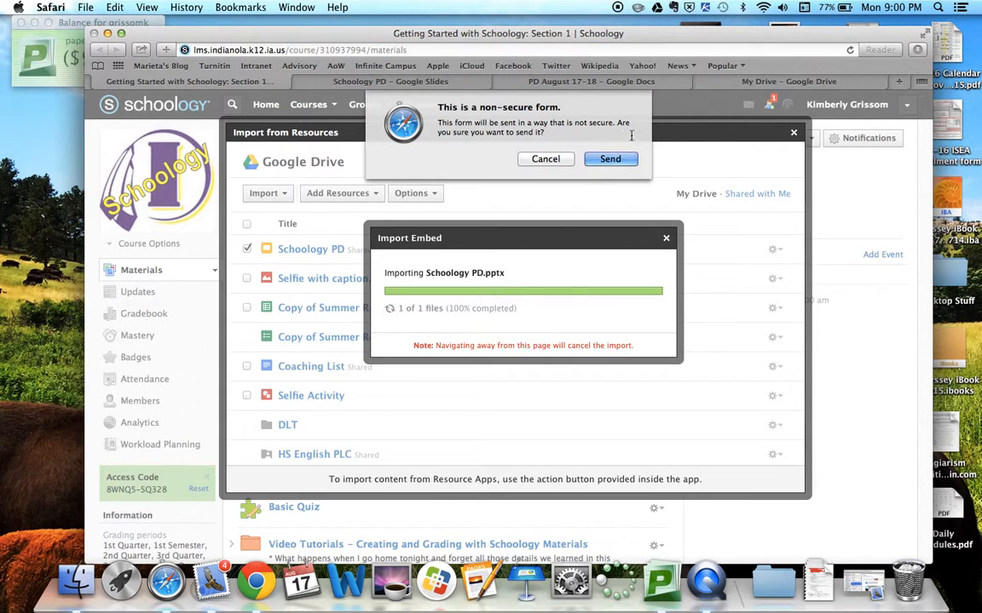
left_click(605, 159)
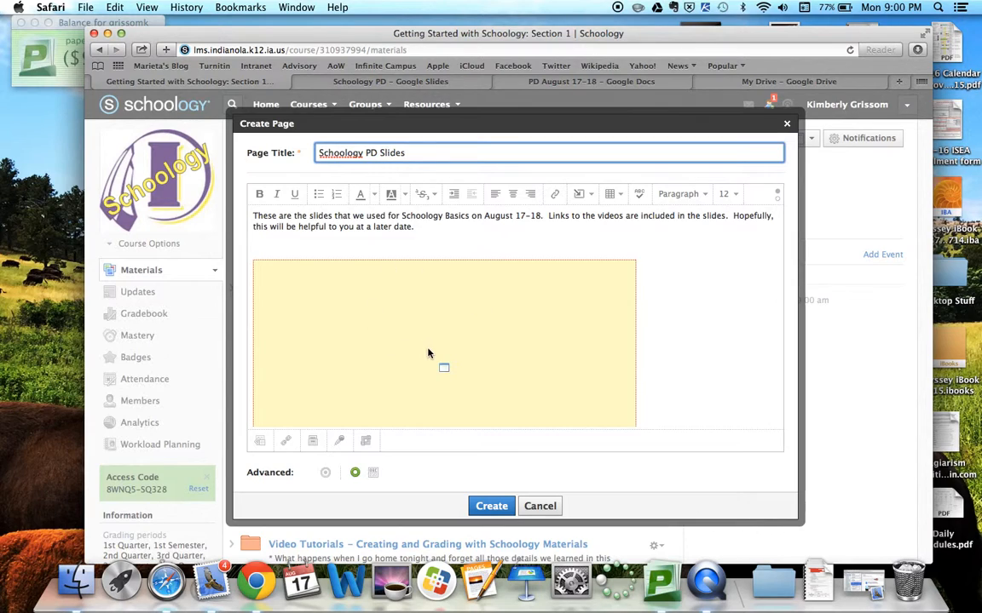
Check the embedded presentation's placeholder below the text and create the page.
scroll(490, 357, "down", 2)
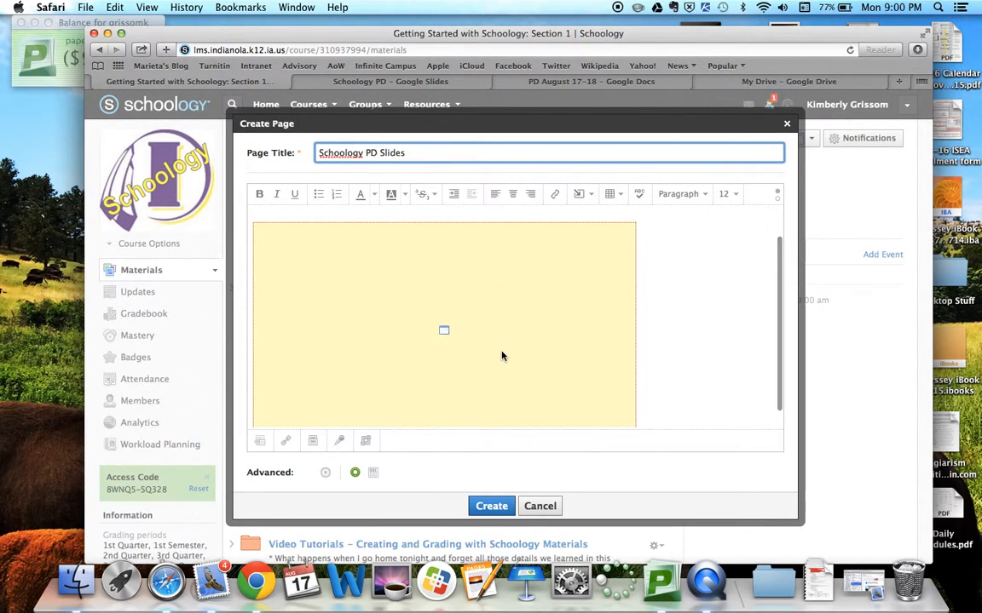
scroll(660, 346, "down", 1)
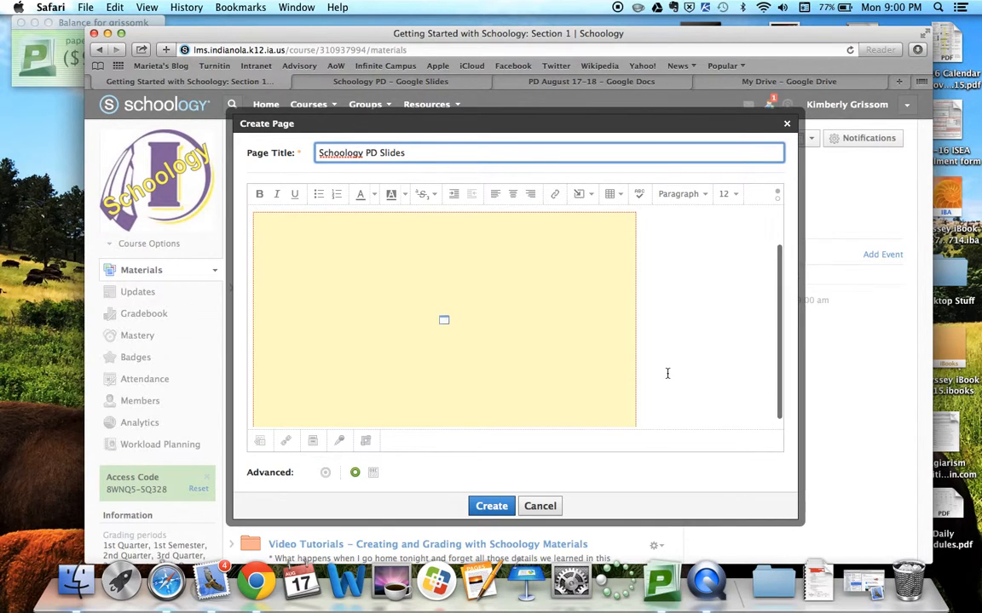
scroll(667, 373, "up", 3)
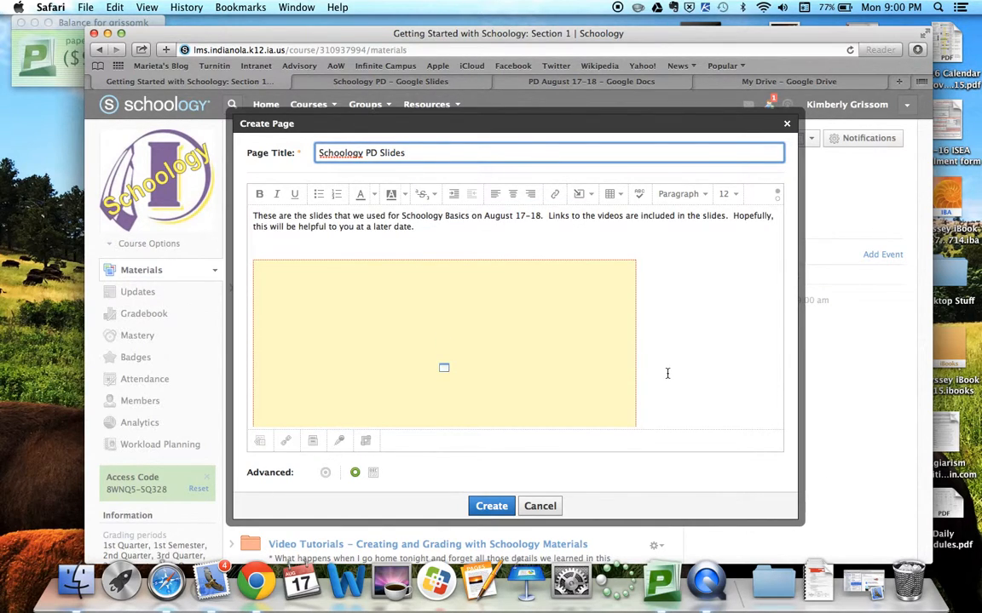
scroll(667, 373, "down", 3)
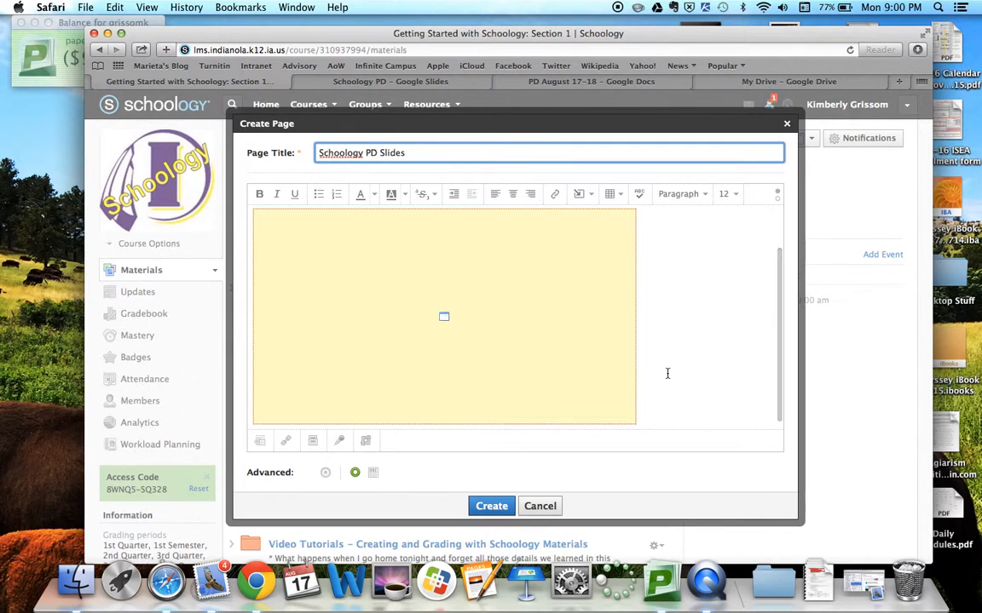
left_click(491, 509)
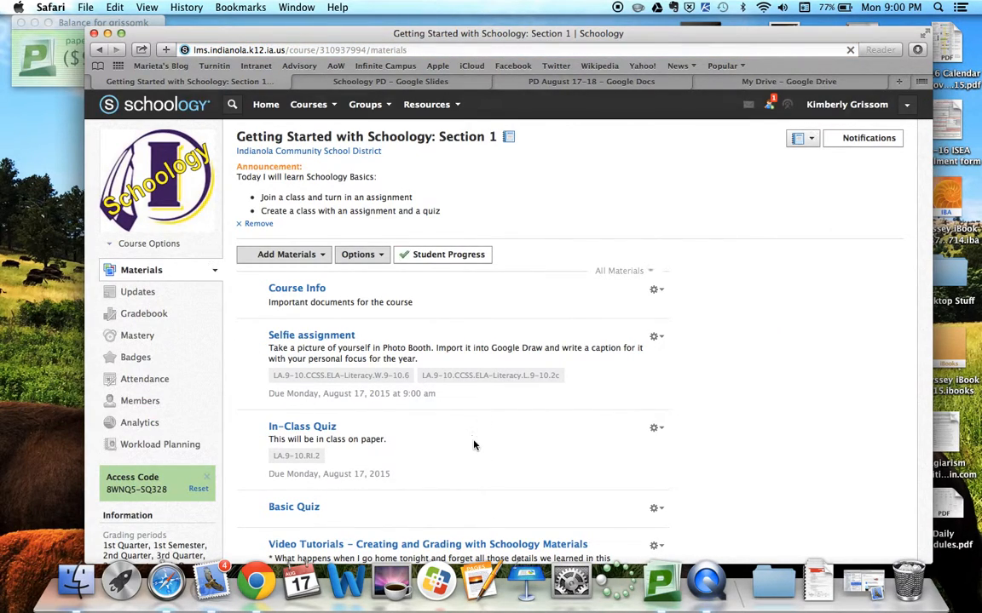
Move the Schoology PD Slides page between In-Class Quiz and Basic Quiz in the materials list, and open it.
scroll(473, 446, "down", 15)
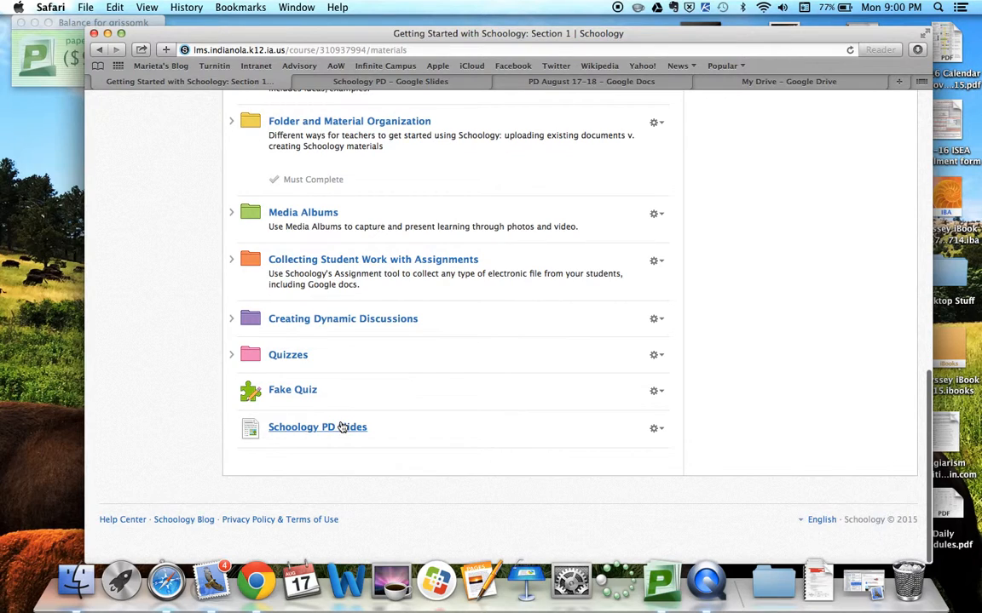
left_click_drag(341, 431, 355, 265)
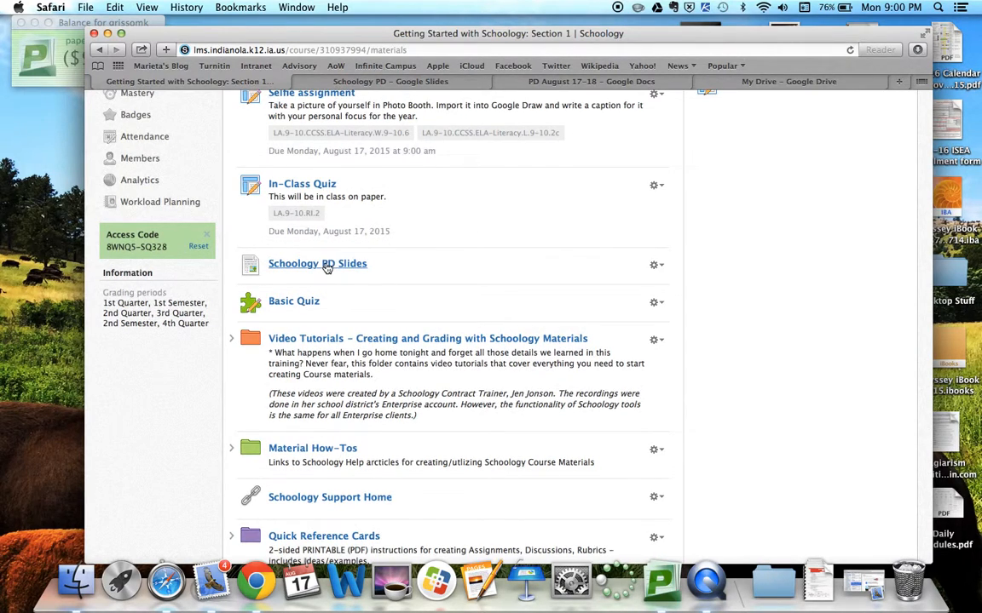
left_click(327, 265)
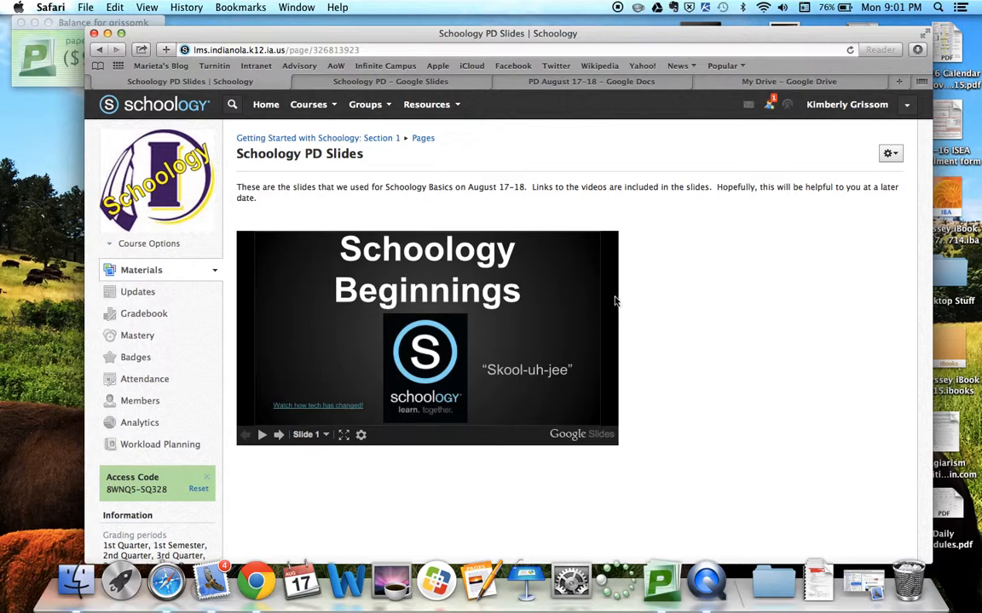
Look through the embedded presentation up to slide 7, viewing slide 3 in full screen along the way.
left_click(279, 435)
left_click(278, 435)
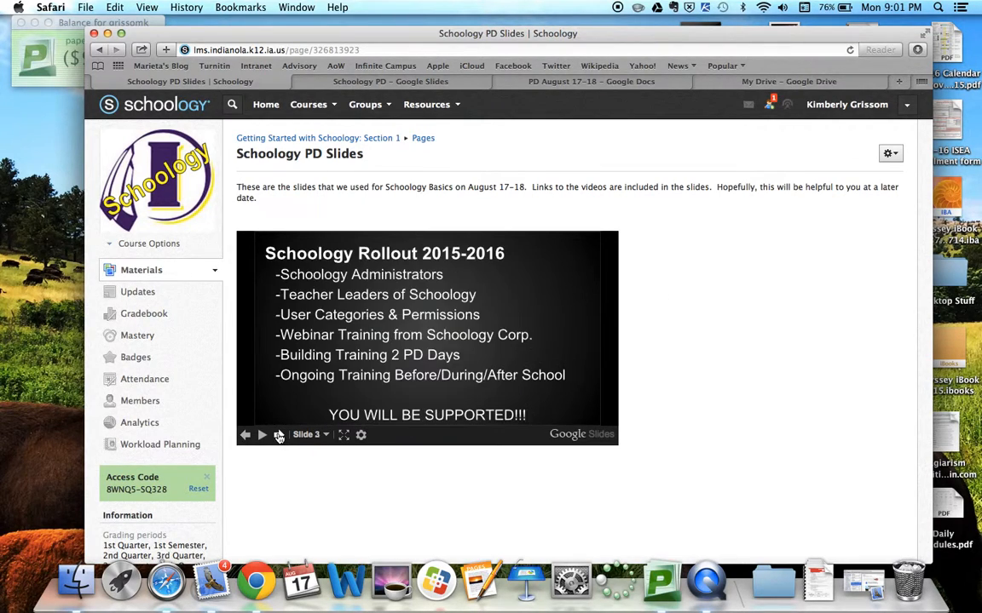
left_click(344, 435)
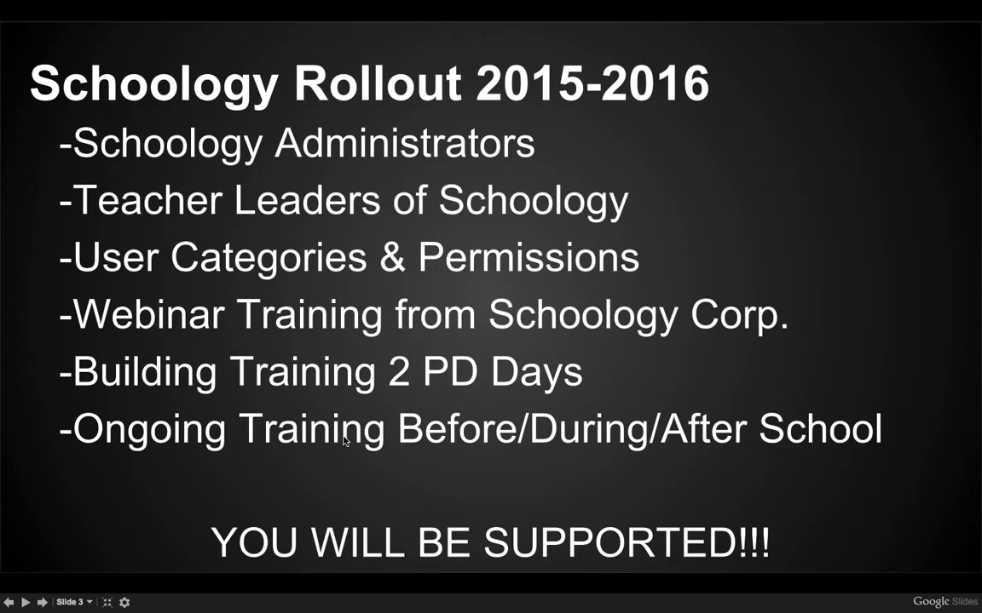
left_click(108, 603)
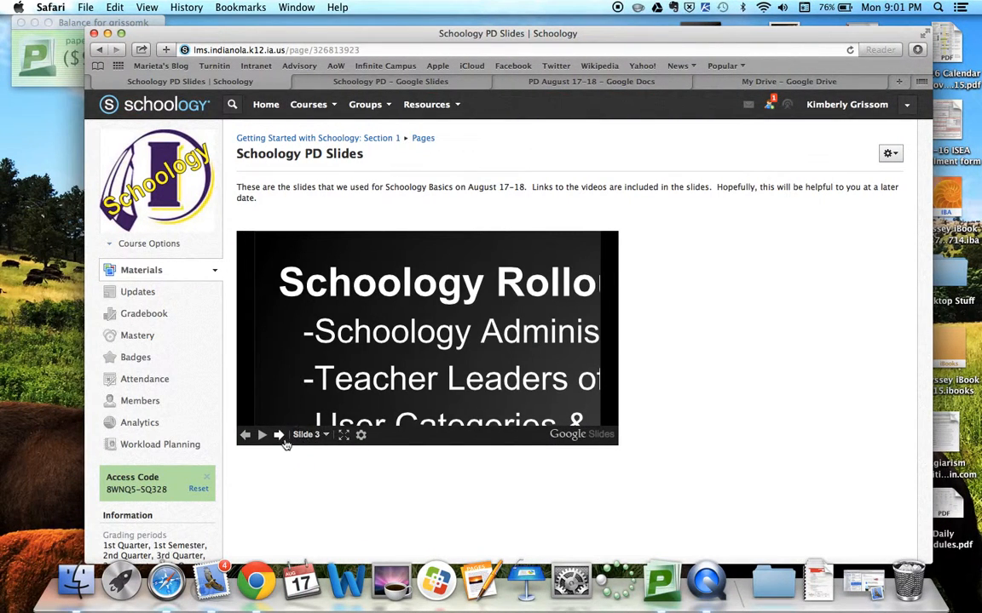
left_click(281, 437)
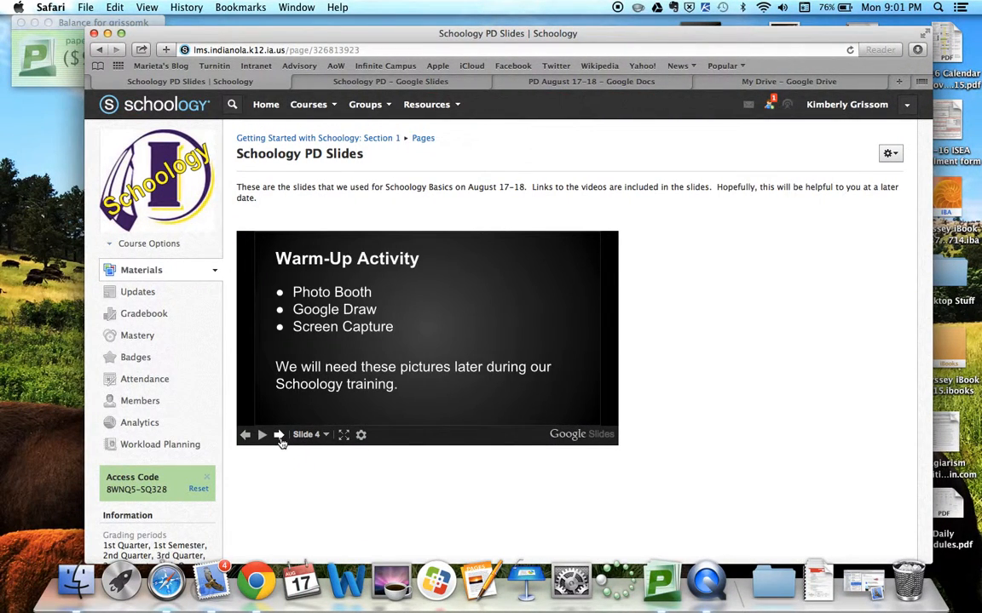
left_click(280, 436)
left_click(279, 436)
left_click(280, 437)
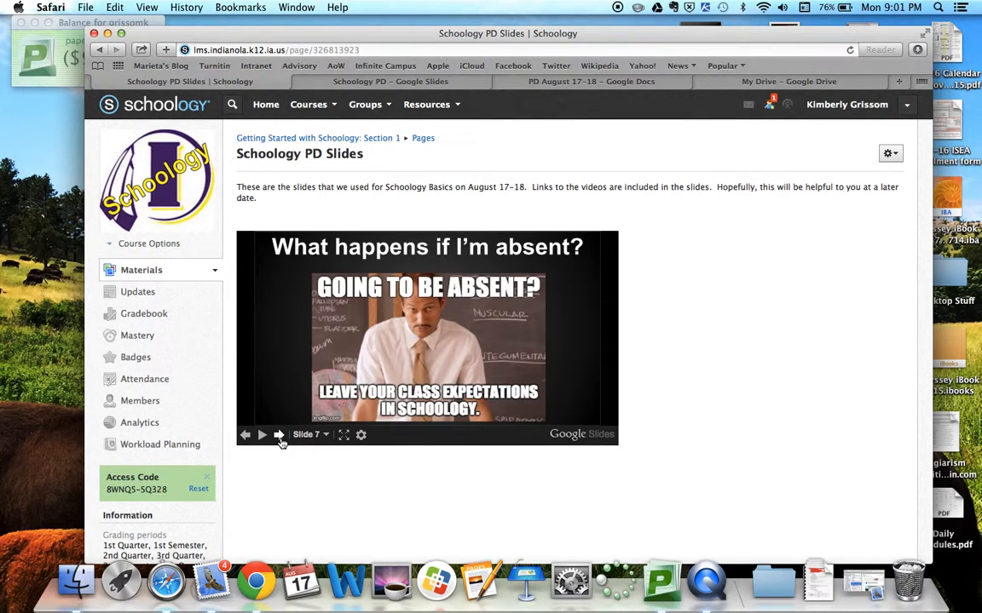
scroll(345, 491, "down", 2)
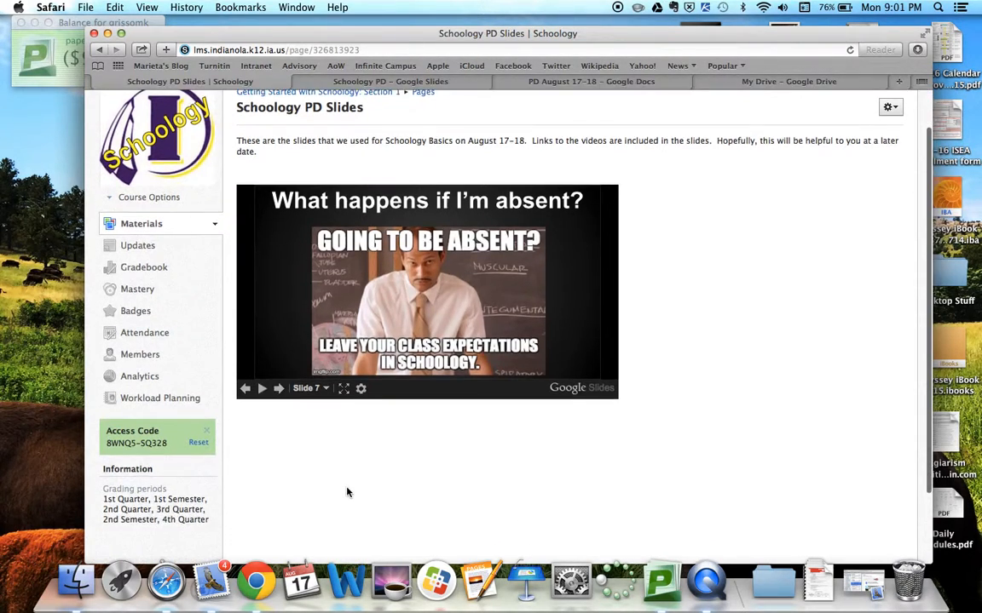